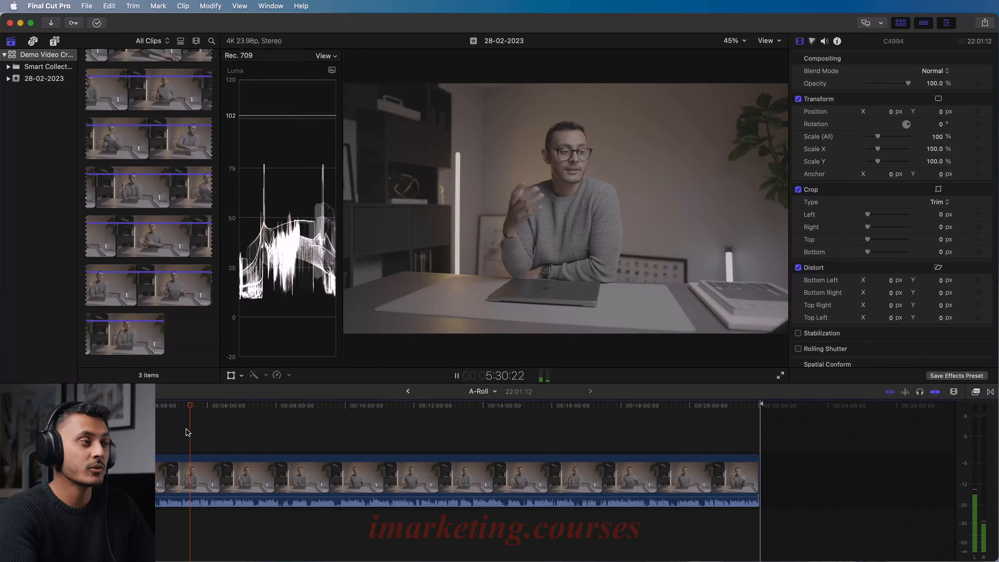
# - Play back the raw A-Roll around 5:30 to check its audio levels on the meters
pyautogui.press('space')
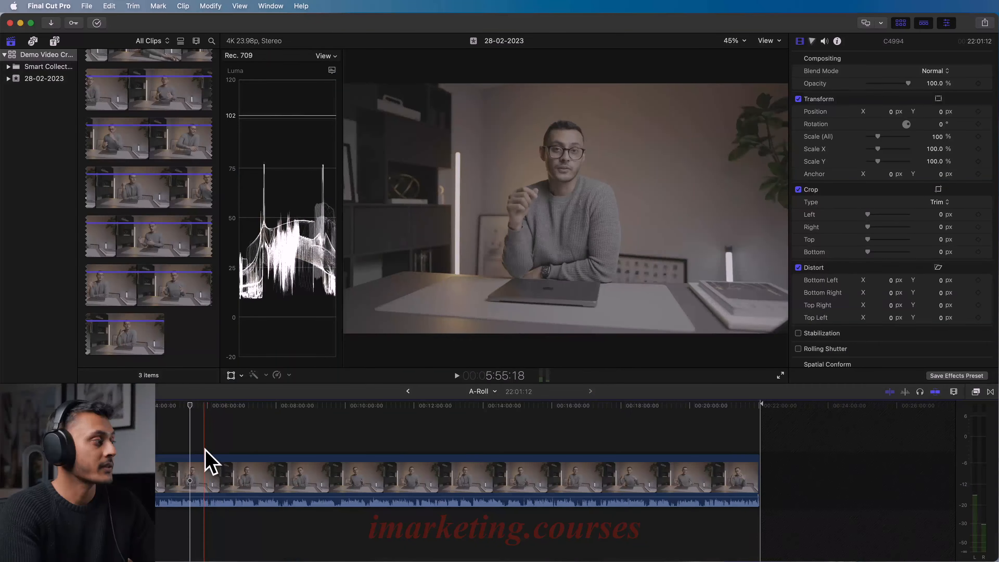
pyautogui.press('space')
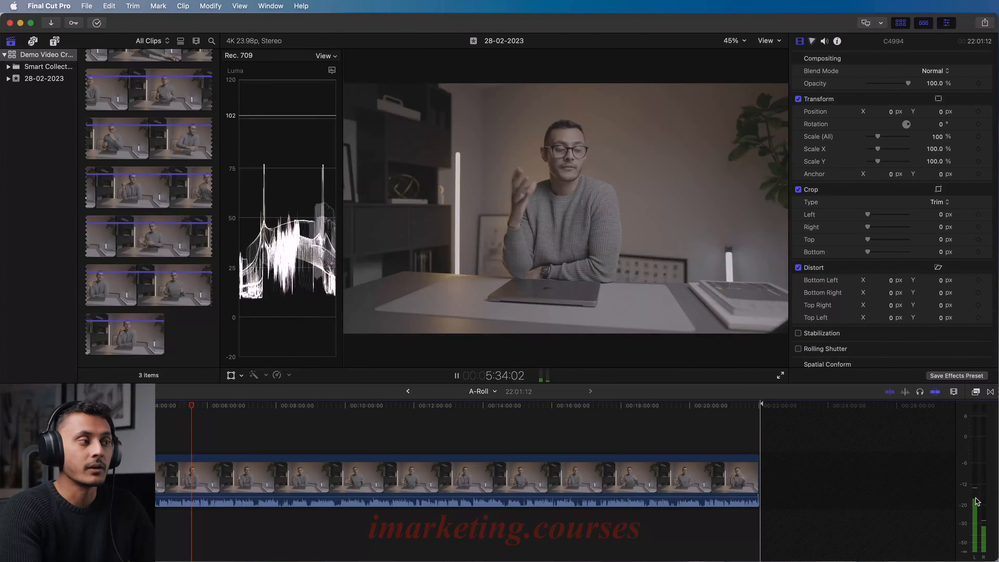
pyautogui.press('space')
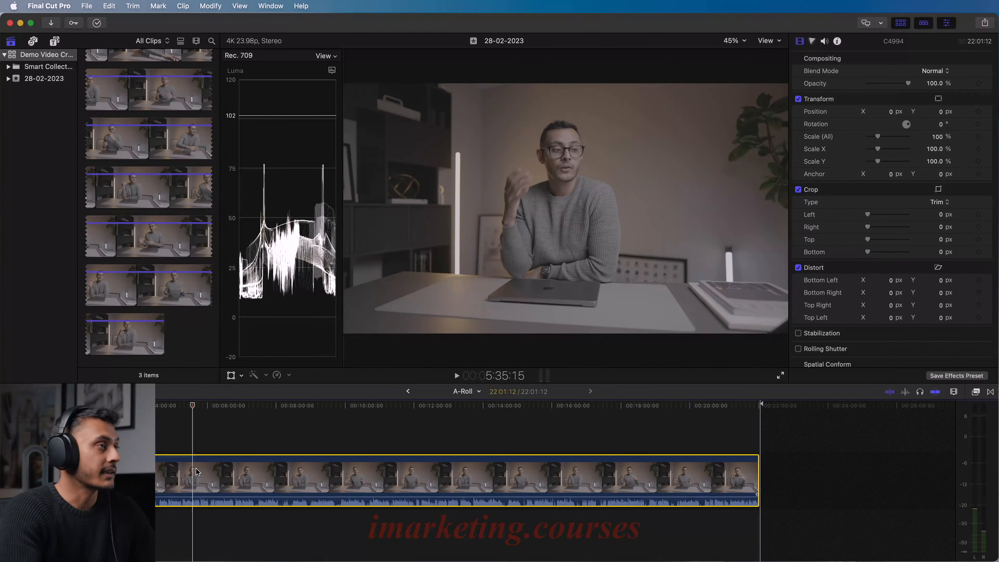
# - Set the A-Roll clip's audio to Dual Mono, disable the second dialogue channel and raise the volume to 9 dB
pyautogui.press('c')
pyautogui.click(825, 42)
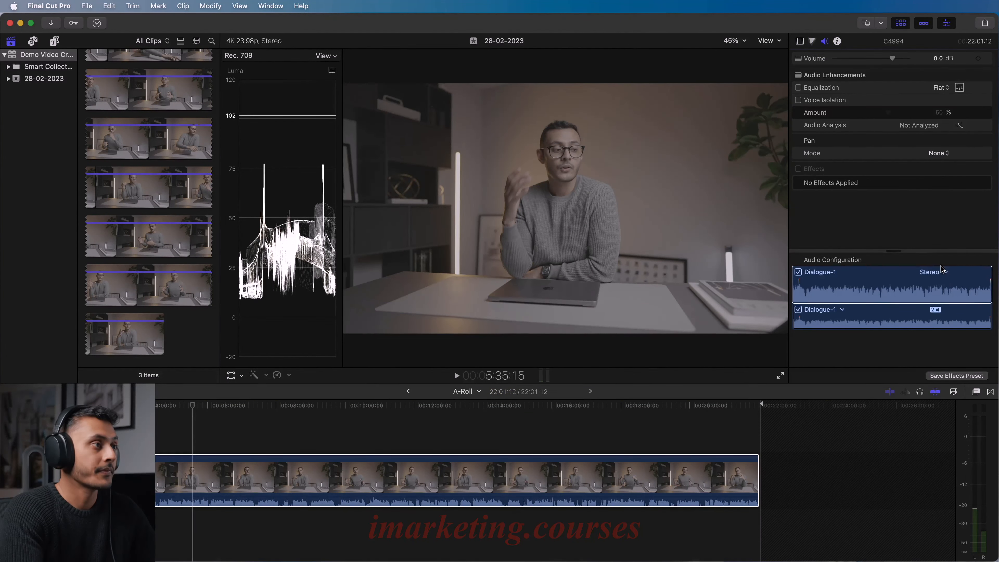
pyautogui.click(934, 272)
pyautogui.click(960, 285)
pyautogui.click(798, 334)
pyautogui.moveTo(892, 59); pyautogui.dragTo(906, 58)
# - Play the A-Roll from about 5:35 to check the levels of the adjusted audio
pyautogui.click(194, 448)
pyautogui.press('space')
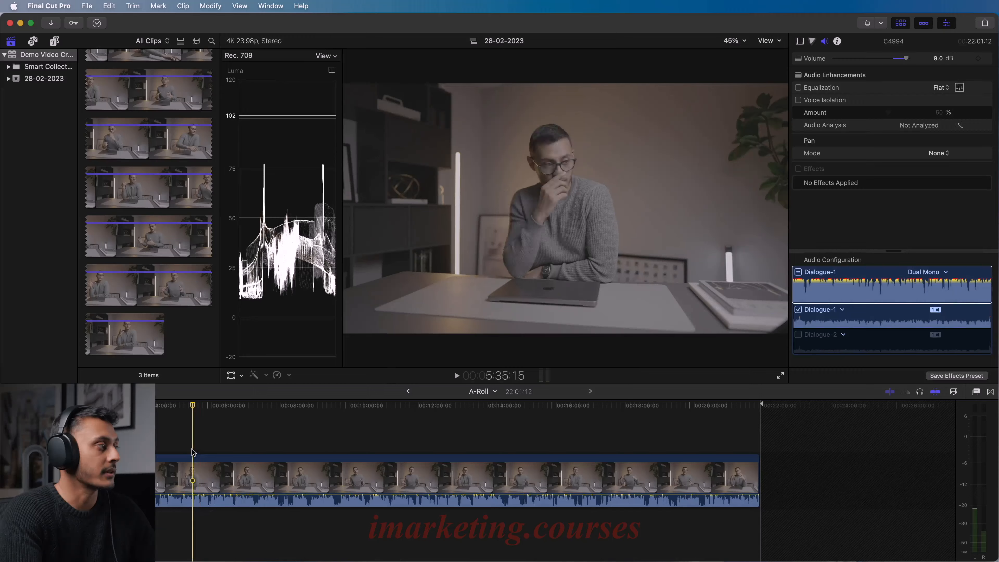
pyautogui.press('space')
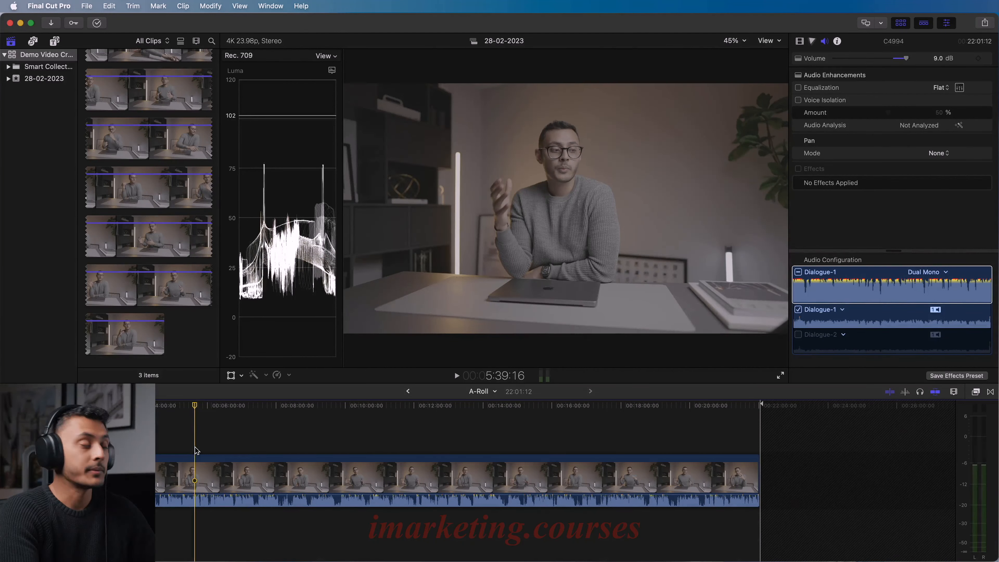
pyautogui.press('space')
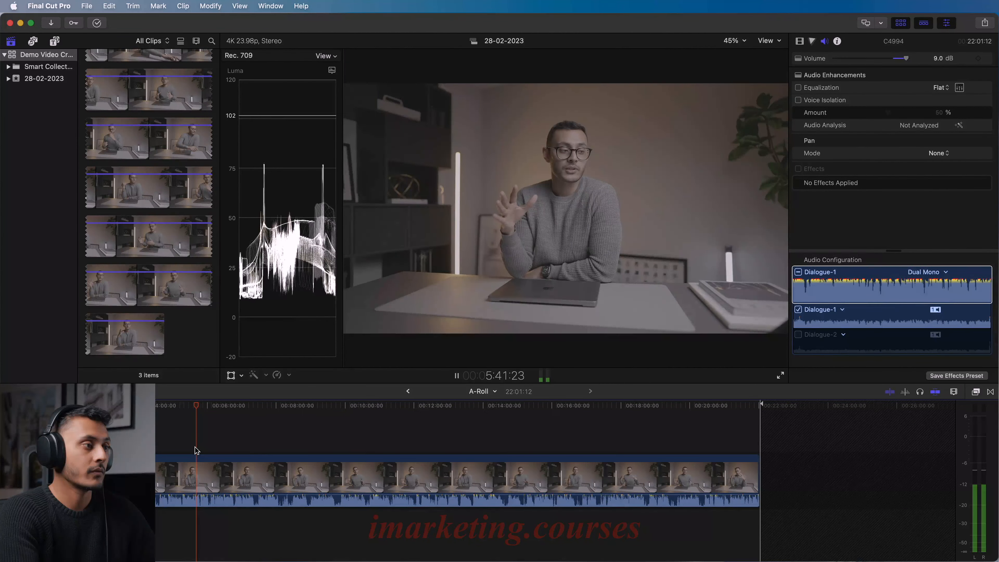
pyautogui.press('space')
# - Apply the saved A-Roll effects preset to the A-Roll clip and show its video effect settings
pyautogui.click(976, 392)
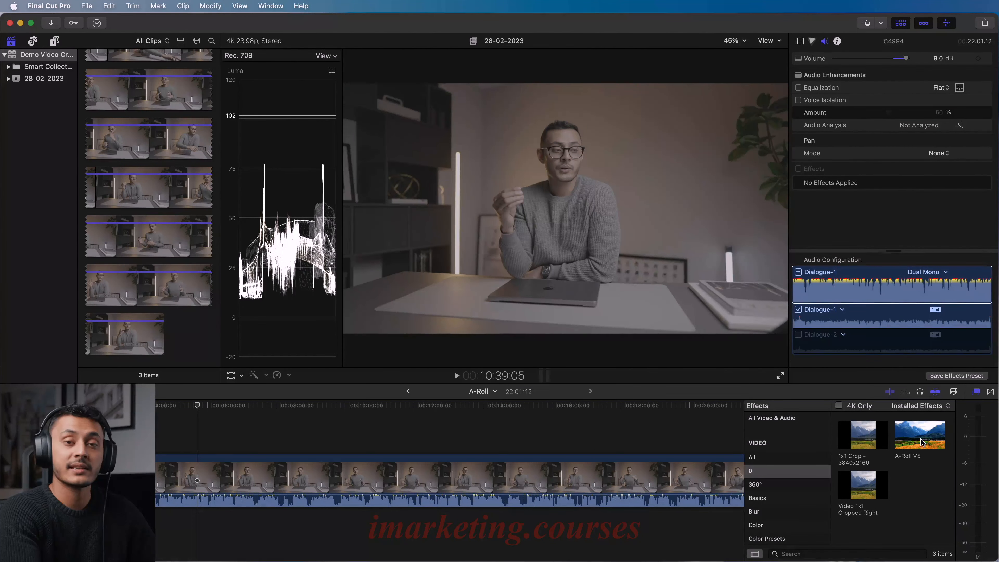
pyautogui.moveTo(921, 441); pyautogui.dragTo(418, 465)
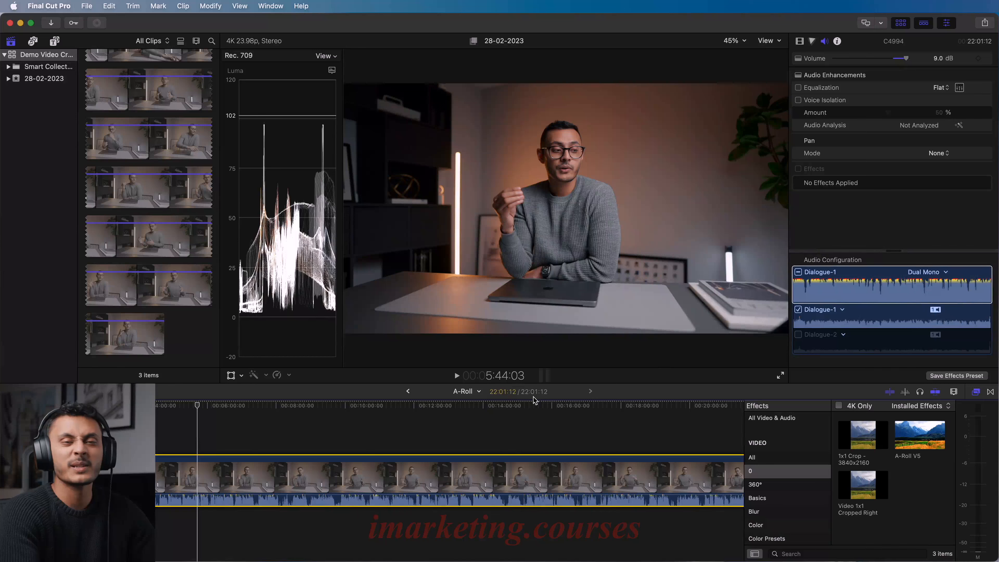
pyautogui.click(800, 41)
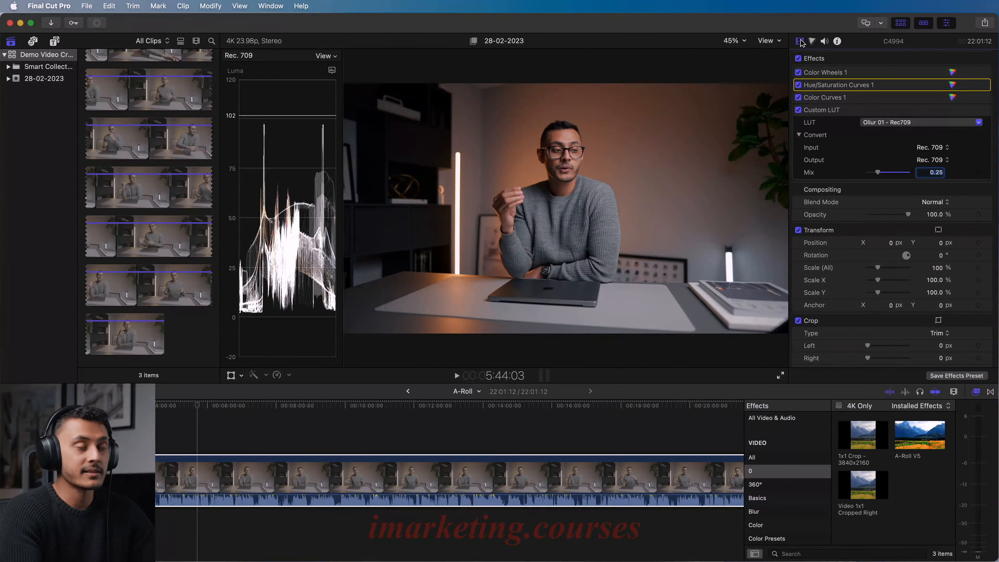
# - Compare the grade with the Custom LUT, Color Curves and Hue/Saturation Curves switched off and on, and examine the LUT's Mix
pyautogui.click(830, 73)
pyautogui.click(798, 110)
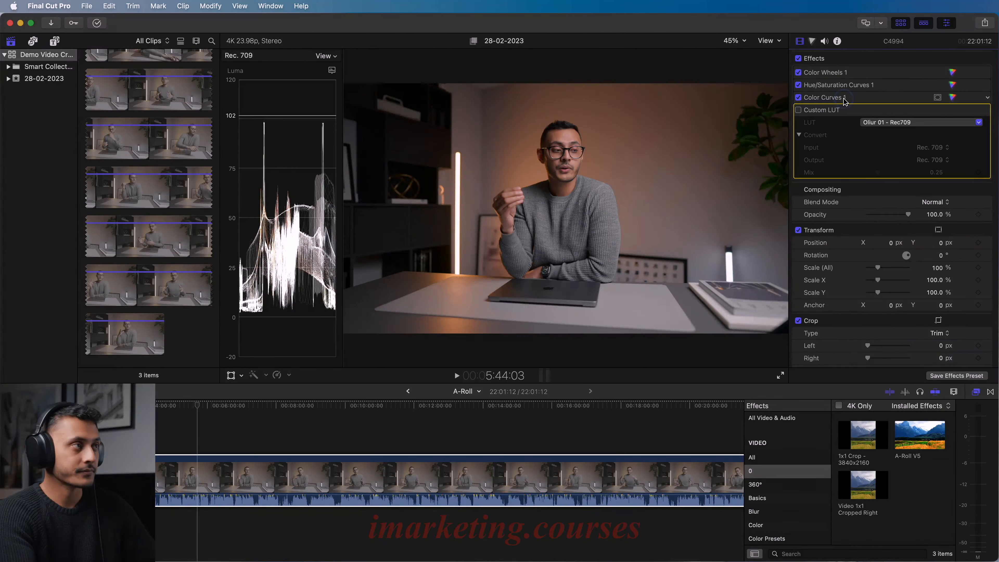
pyautogui.click(837, 73)
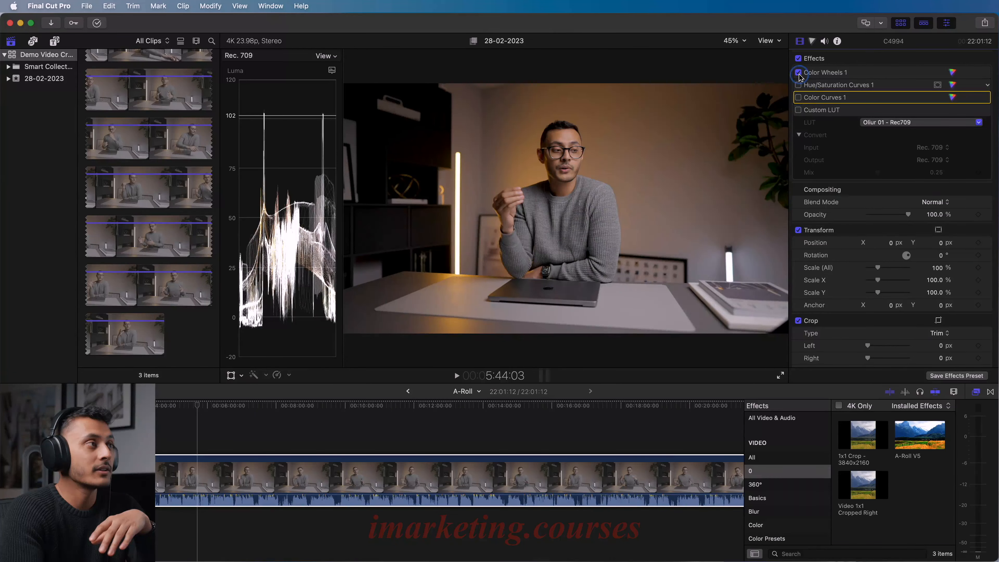
pyautogui.click(798, 85)
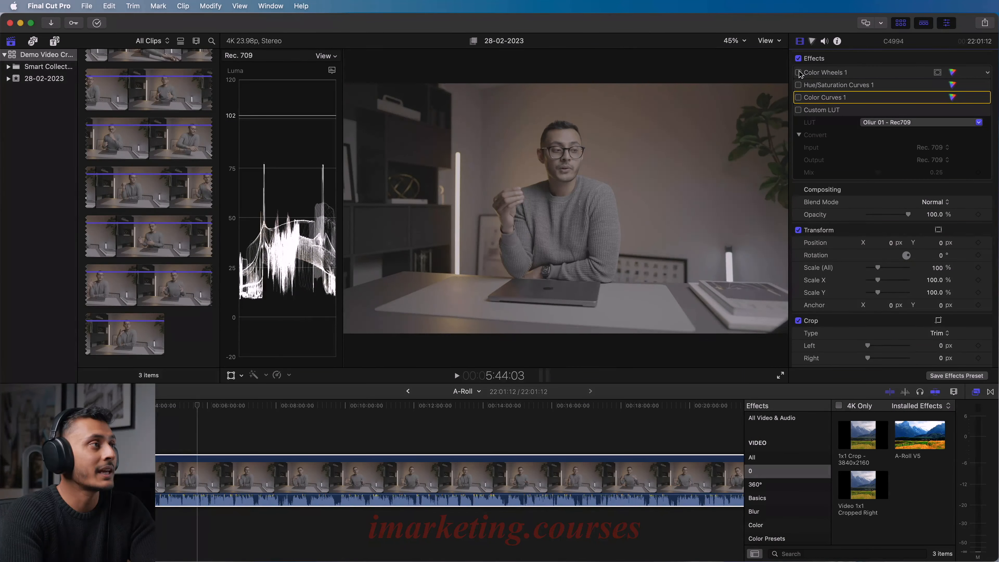
pyautogui.click(799, 85)
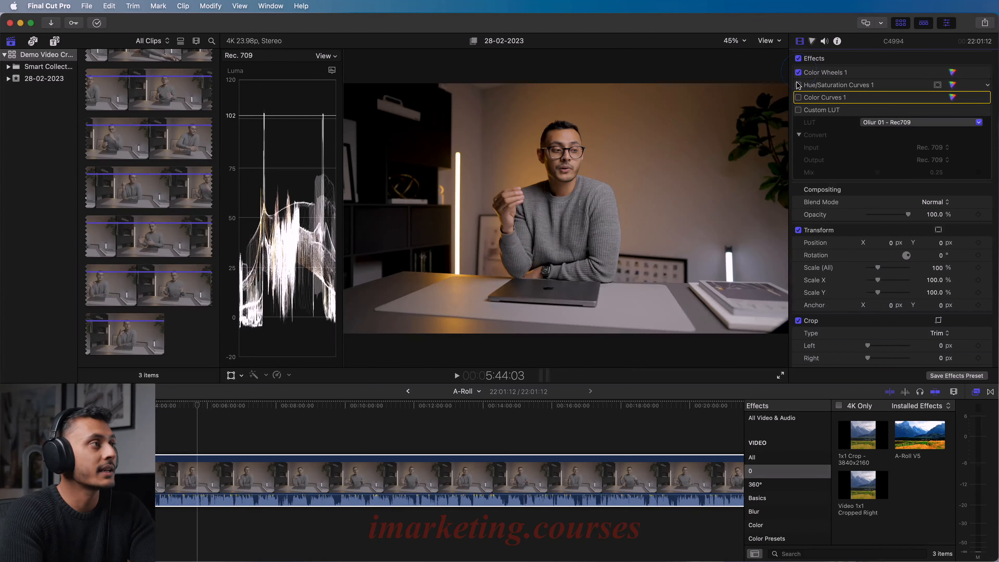
pyautogui.click(798, 85)
pyautogui.click(798, 97)
pyautogui.click(816, 116)
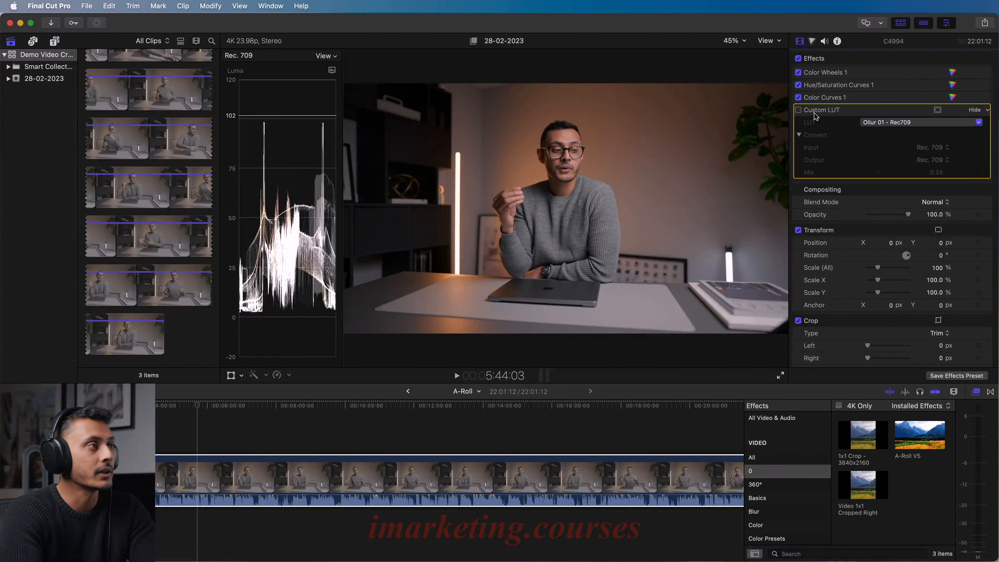
pyautogui.click(798, 110)
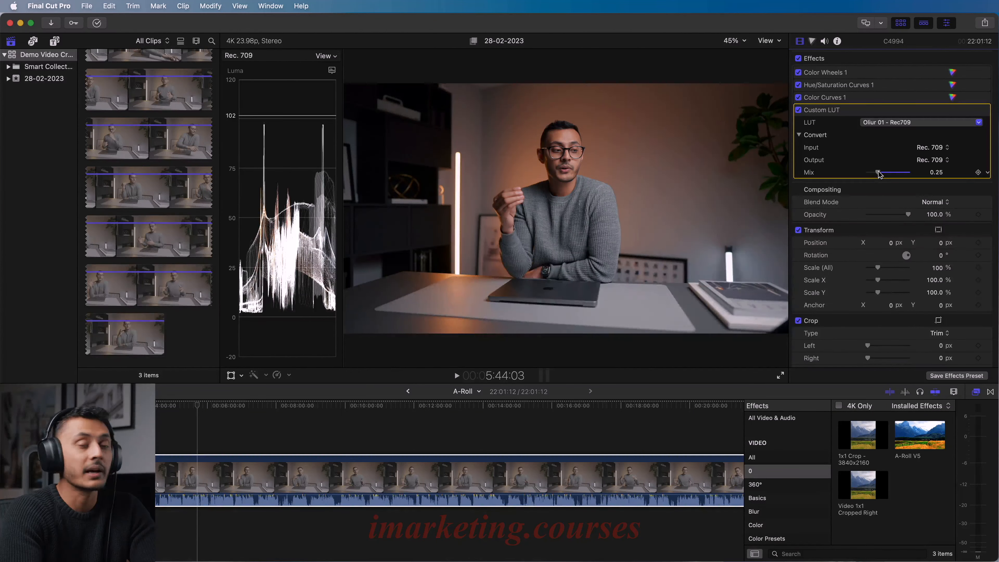
pyautogui.moveTo(879, 173)
pyautogui.mouseDown()
pyautogui.moveTo(920, 176)
pyautogui.moveTo(880, 175)
pyautogui.mouseUp()
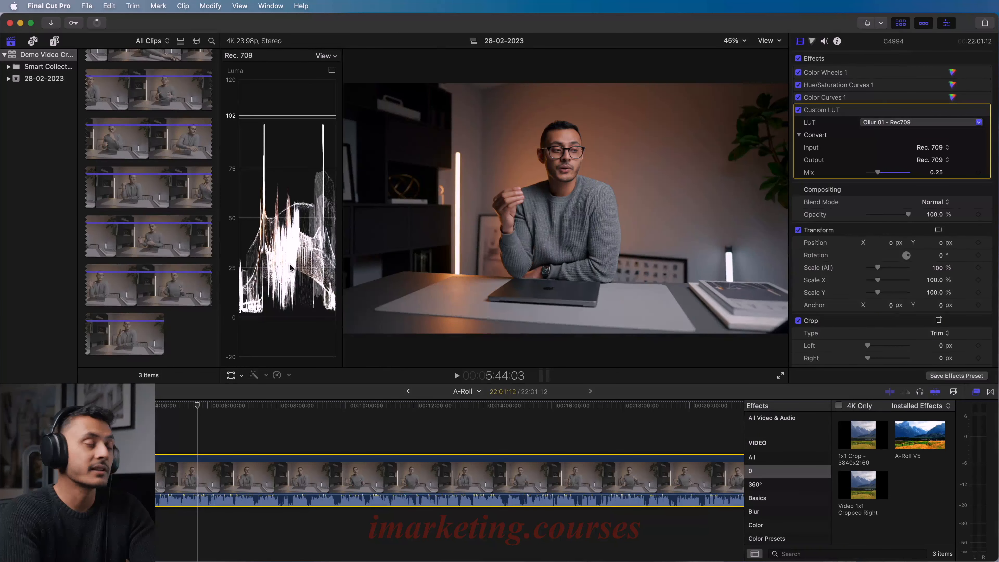
# - Enlarge the luma waveform and lower the Highlights brightness slightly in Color Wheels 1, undoing the unwanted trial adjustment
pyautogui.moveTo(343, 205); pyautogui.dragTo(452, 205)
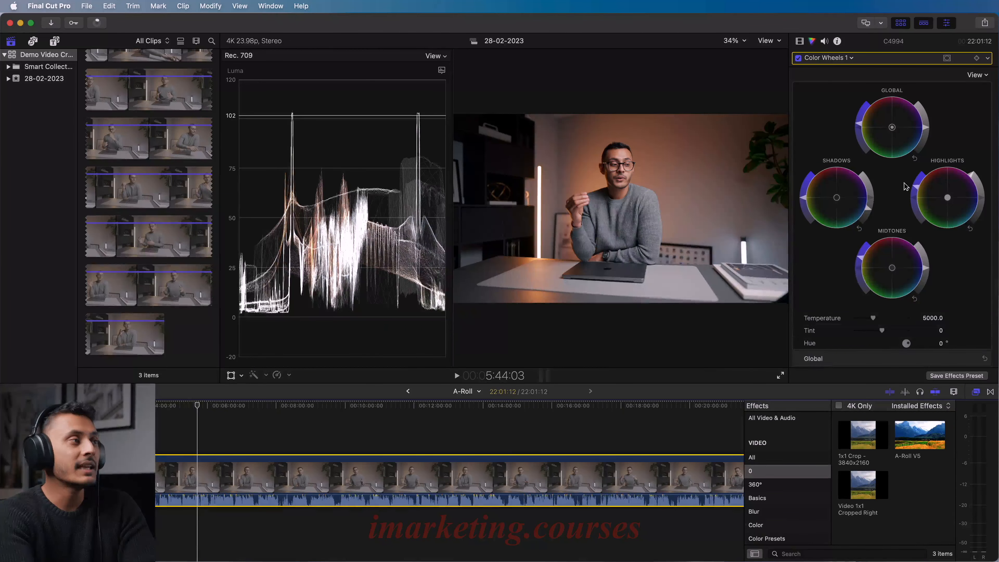
pyautogui.click(926, 268)
pyautogui.moveTo(869, 208); pyautogui.dragTo(916, 200)
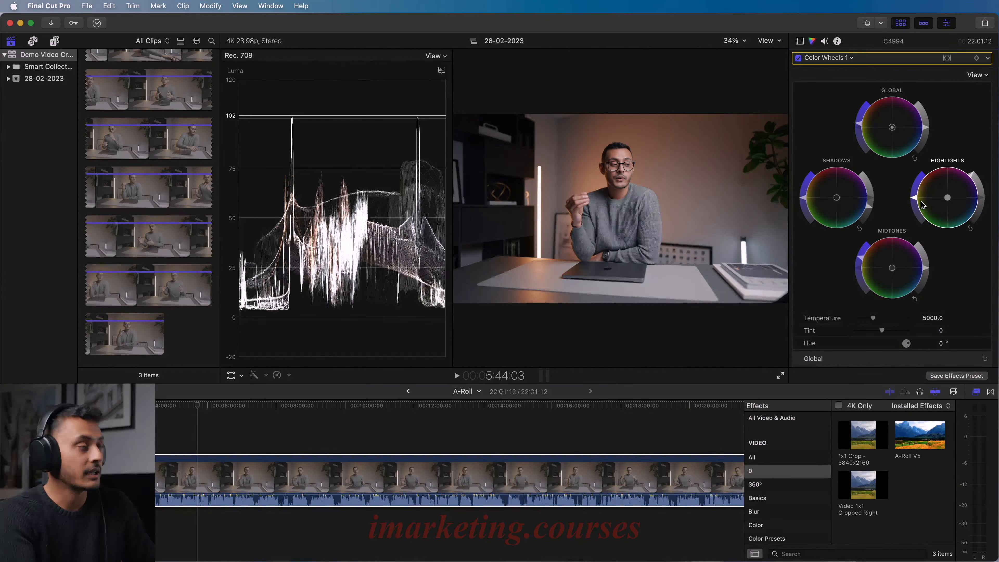
pyautogui.press('super+z')
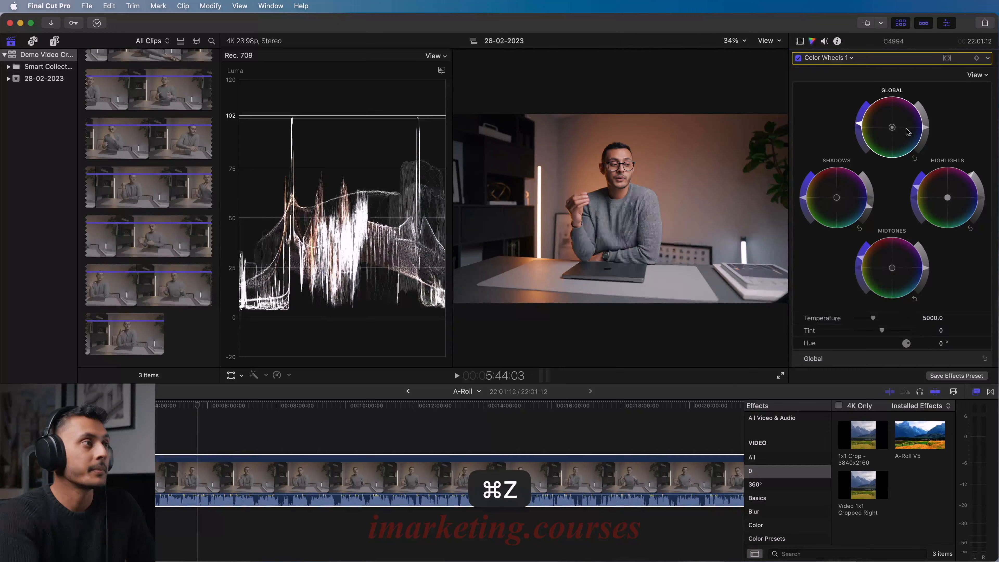
pyautogui.moveTo(927, 129)
pyautogui.mouseDown()
pyautogui.moveTo(927, 119)
pyautogui.moveTo(929, 131)
pyautogui.mouseUp()
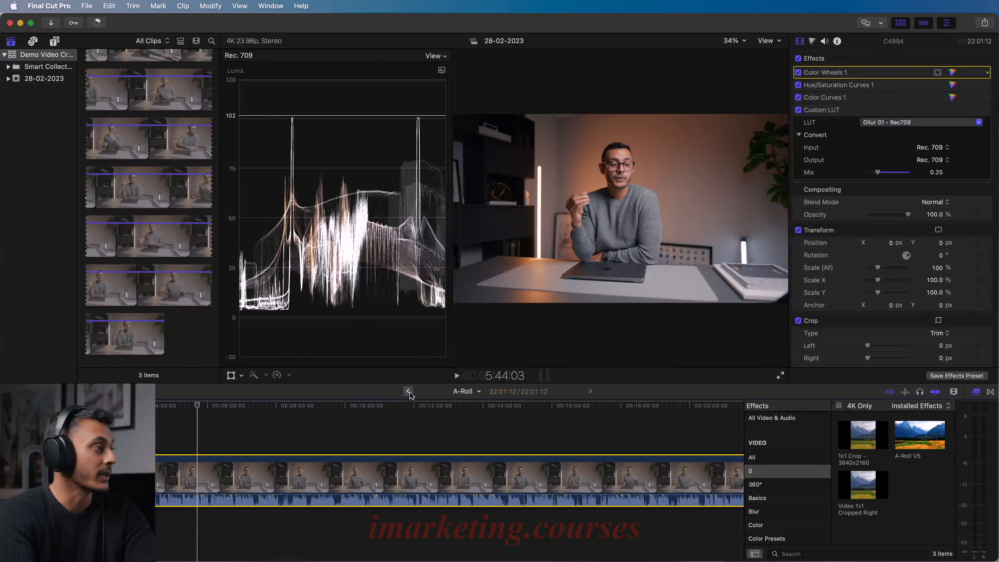
# - Return to the Demo Project timeline and split the A-Roll compound clip at 58:11
pyautogui.click(409, 391)
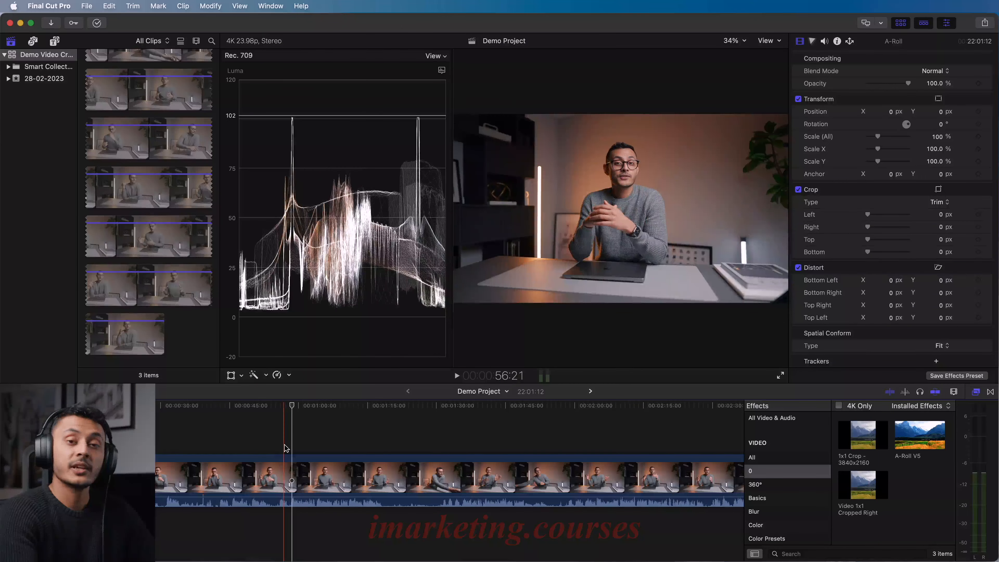
pyautogui.press('super+equal')
pyautogui.press('super+equal')
pyautogui.press('super+equal')
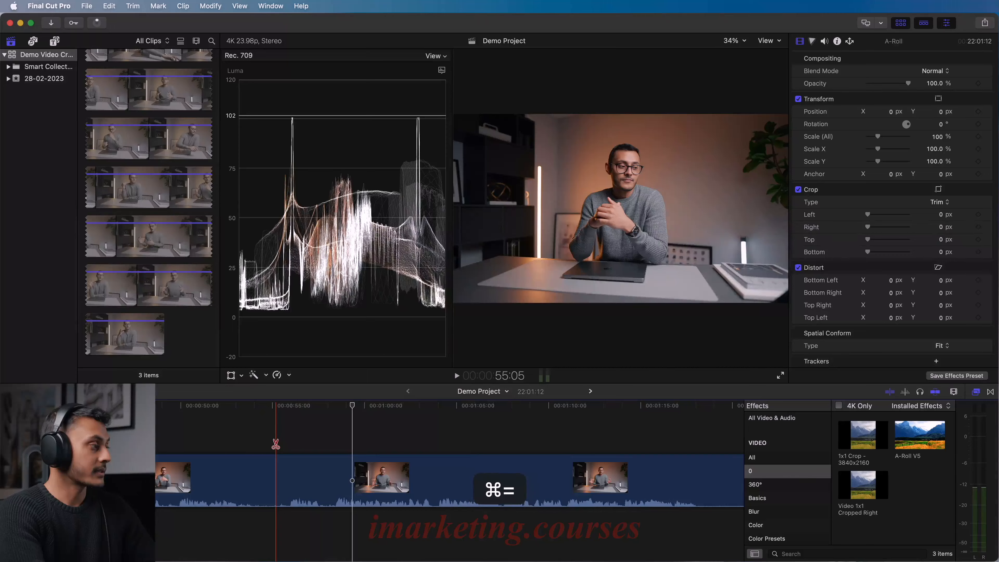
pyautogui.press('b')
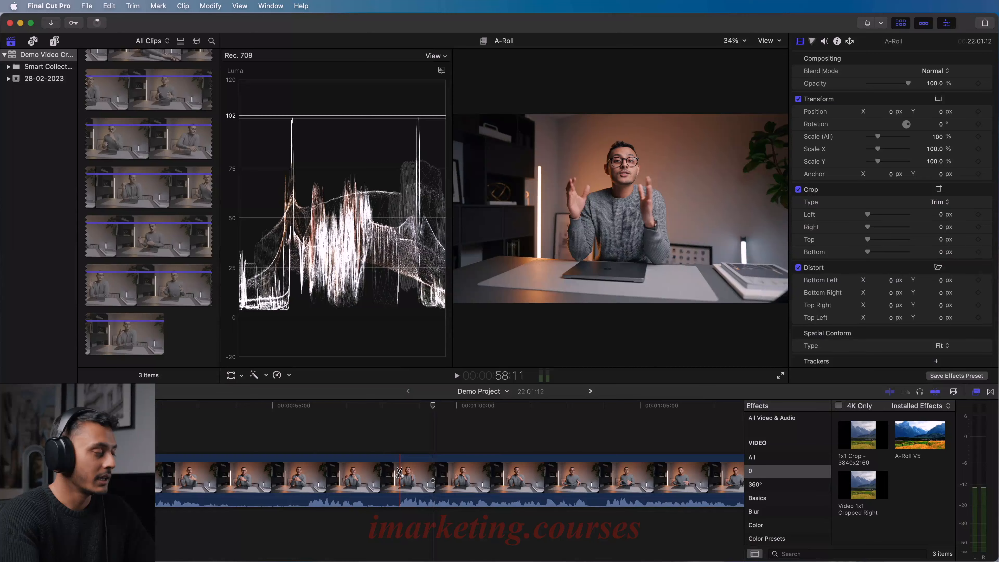
pyautogui.click(399, 472)
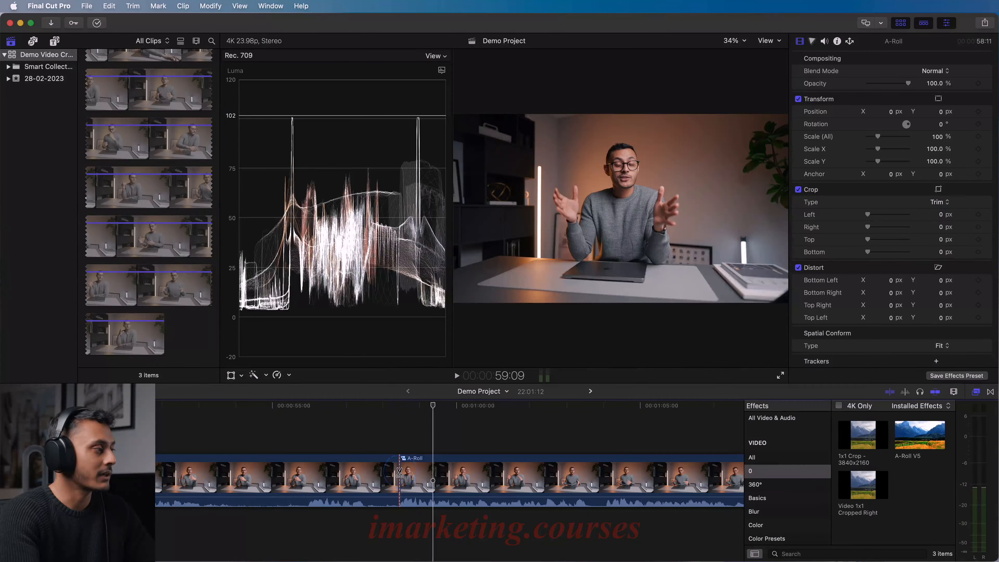
# - Delete the opening section of the A-Roll before the first cut
pyautogui.press('a')
pyautogui.press('super+minus')
pyautogui.press('super+minus')
pyautogui.press('super+minus')
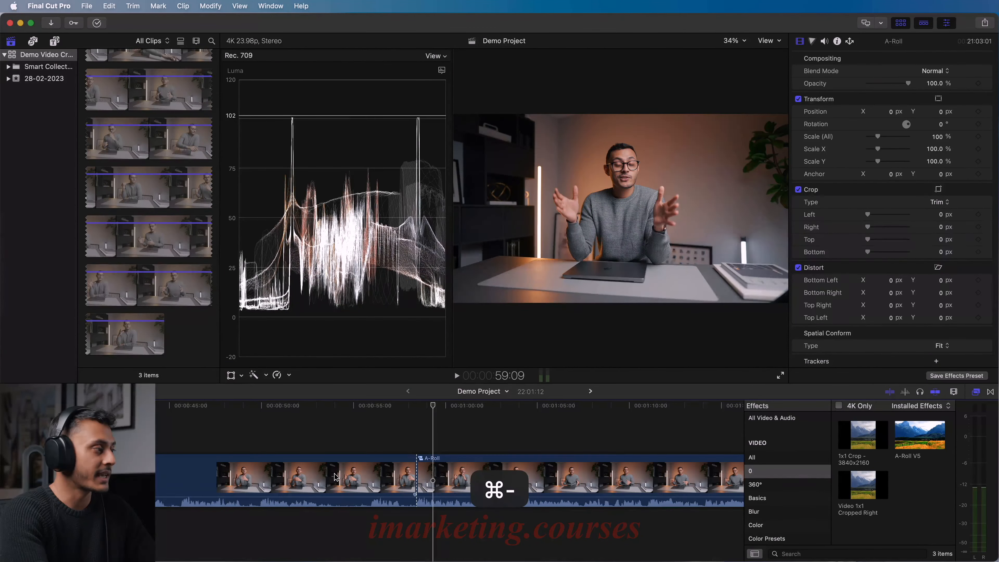
pyautogui.click(208, 471)
pyautogui.press('Delete')
# - Play the trimmed A-Roll to find the end of the usable take and split the clip at 19:13
pyautogui.press('space')
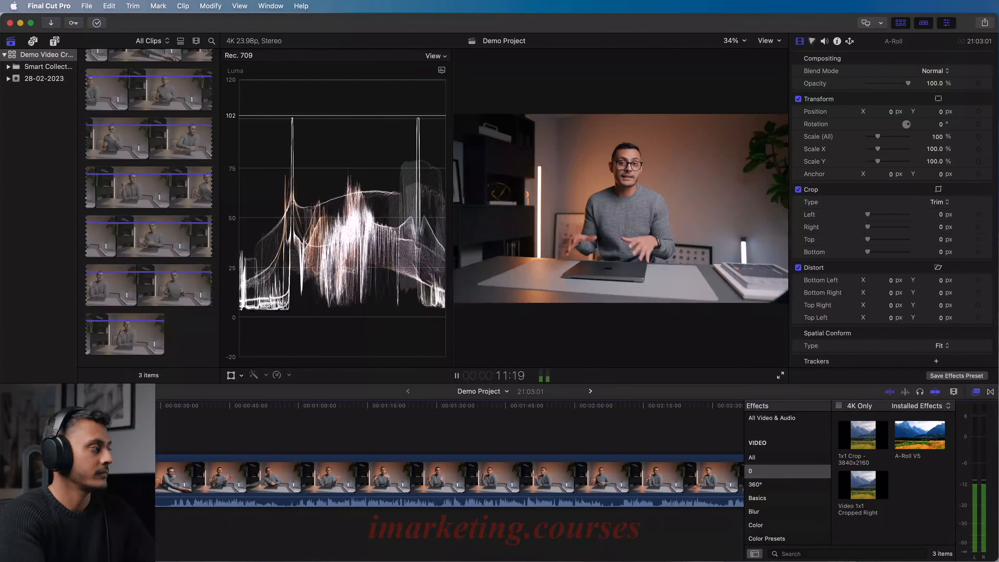
pyautogui.press('space')
pyautogui.press('super+equal')
pyautogui.press('super+equal')
pyautogui.press('super+equal')
pyautogui.press('super+equal')
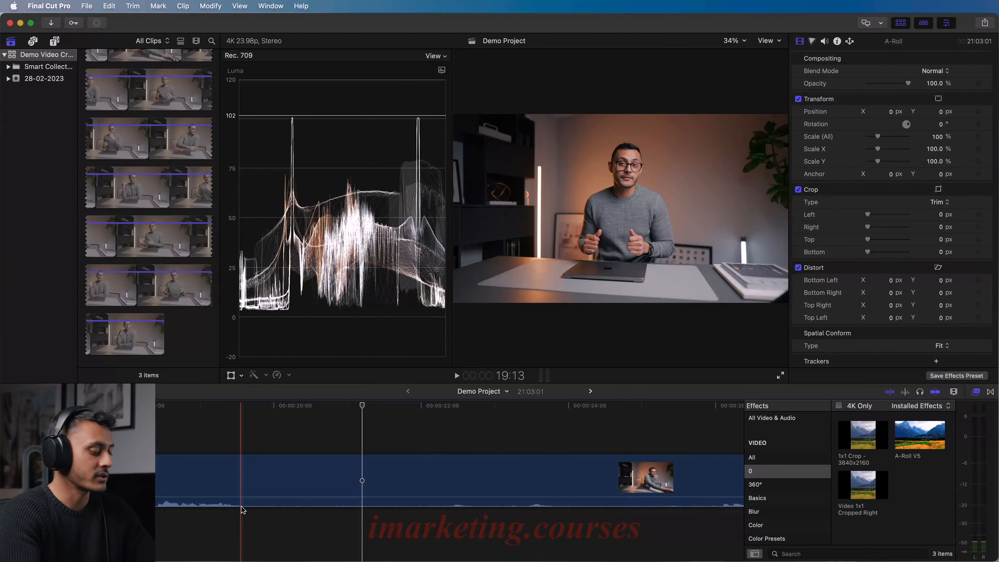
pyautogui.press('b')
# - Split the A-Roll again at about 1:04, delete the section between the two cuts and play through the join
pyautogui.press('super+minus')
pyautogui.press('super+minus')
pyautogui.press('super+minus')
pyautogui.press('super+minus')
pyautogui.press('space')
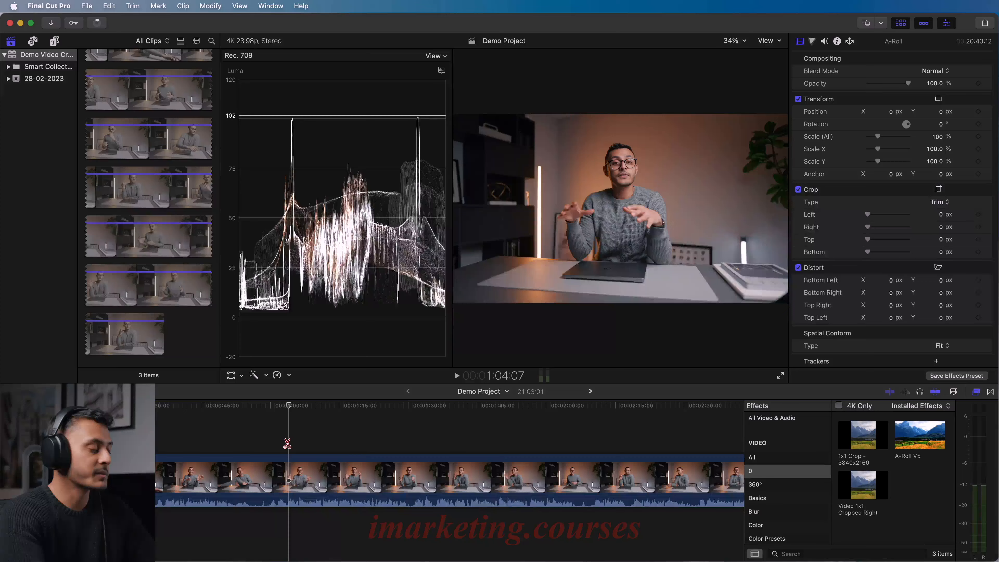
pyautogui.press('super+equal')
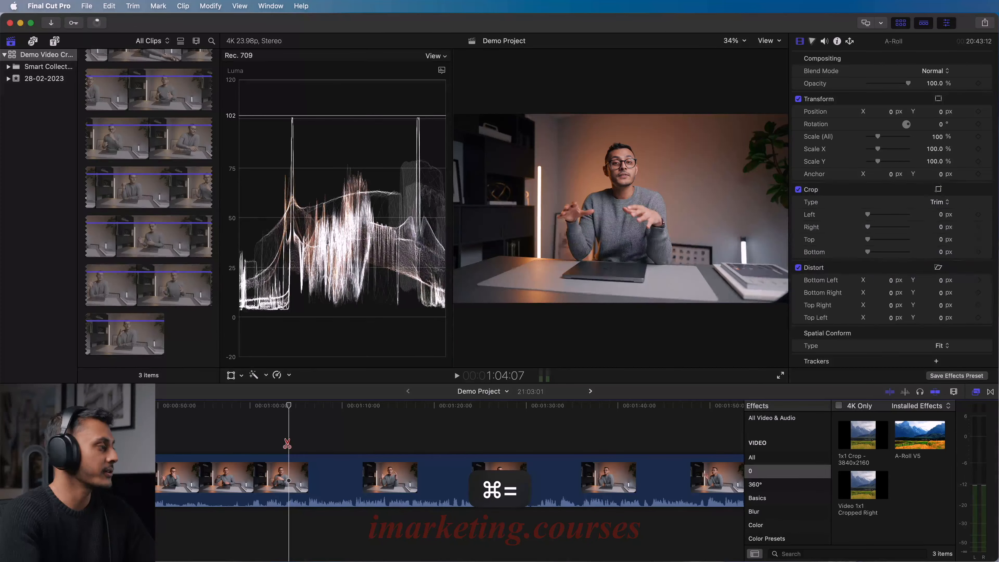
pyautogui.click(278, 477)
pyautogui.click(241, 480)
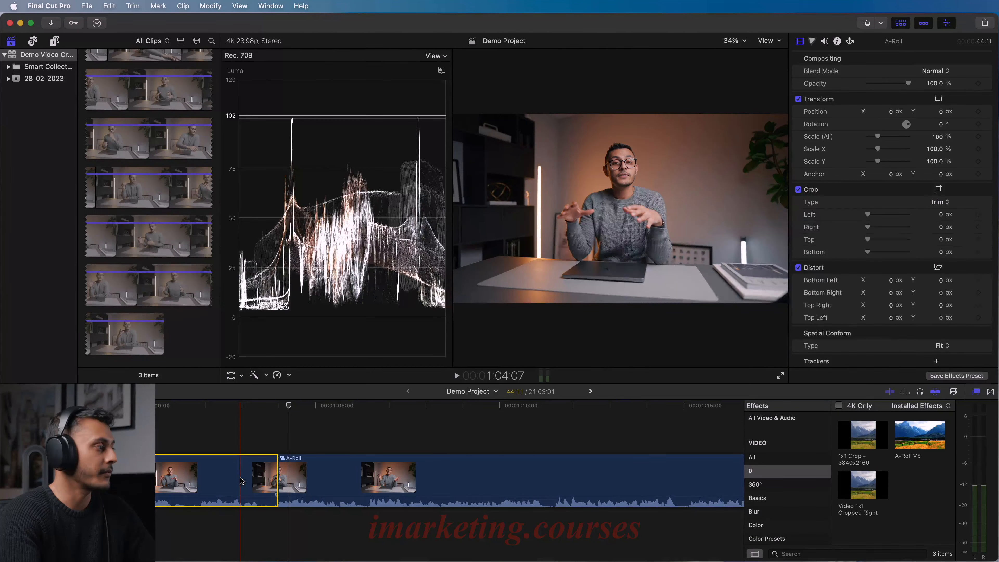
pyautogui.hotkey('shift', 'z')
pyautogui.press('Delete')
pyautogui.click(293, 481)
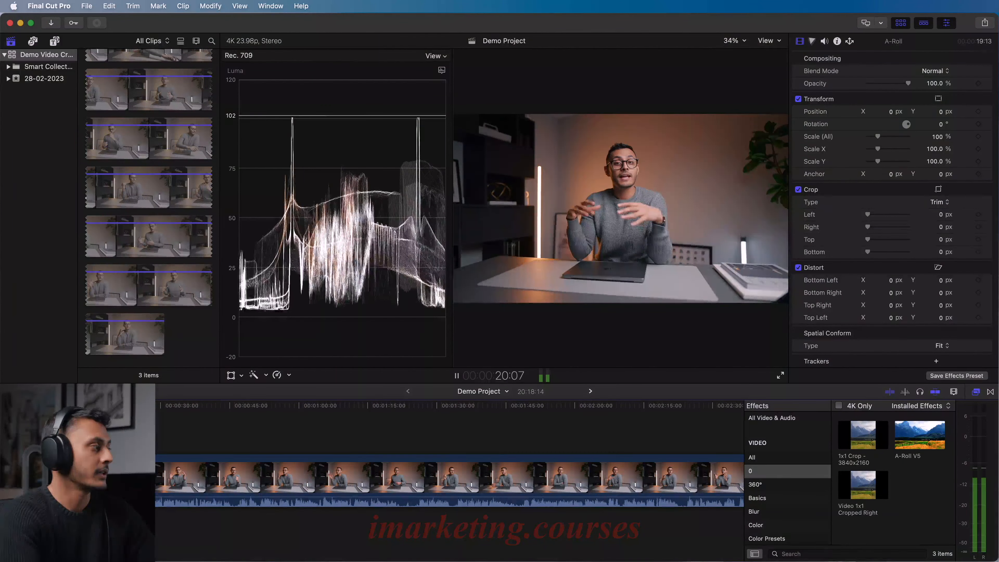
pyautogui.press('space')
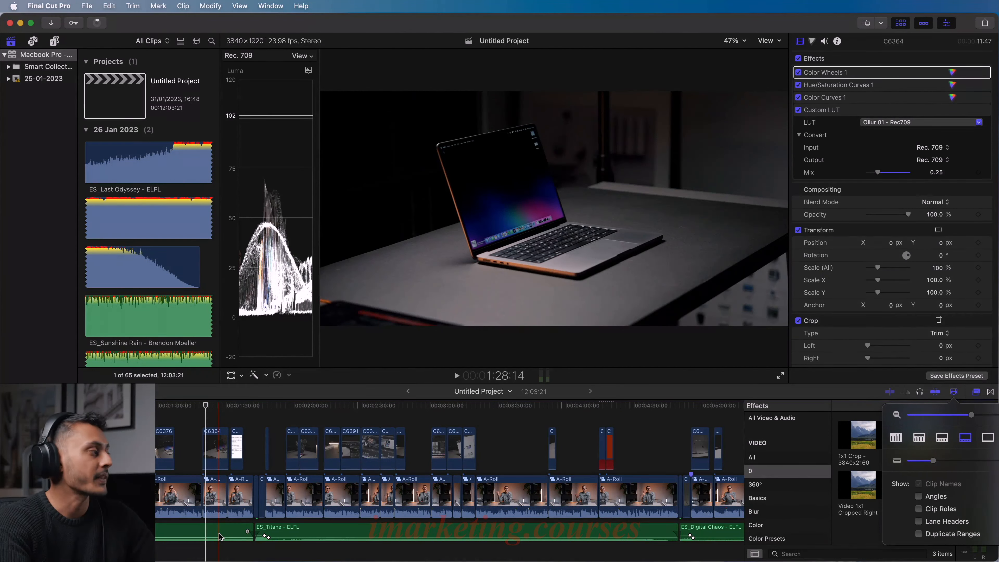
# - Play the Untitled Project around 1:20 to review the C6364 B-roll clip covering the A-Roll cut
pyautogui.press('super+equal')
pyautogui.press('super+equal')
pyautogui.press('super+equal')
pyautogui.click(431, 417)
pyautogui.press('space')
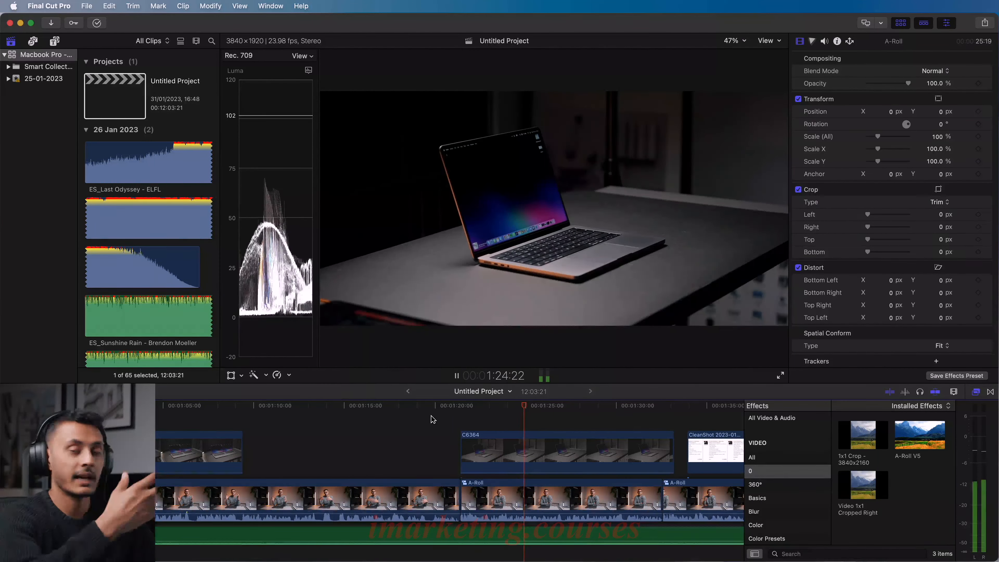
pyautogui.press('space')
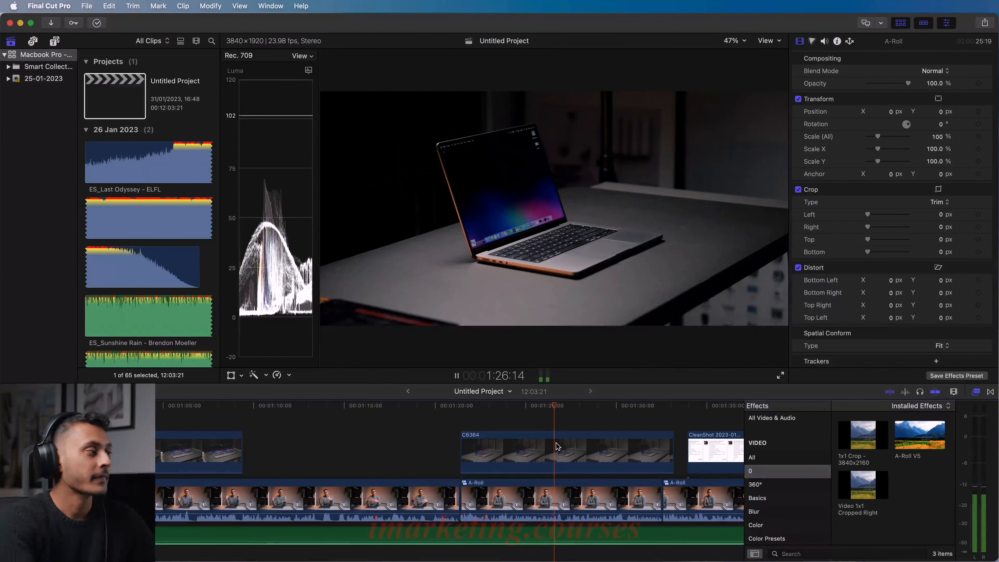
# - Disable the C6364 B-roll clip above the A-Roll
pyautogui.click(559, 447)
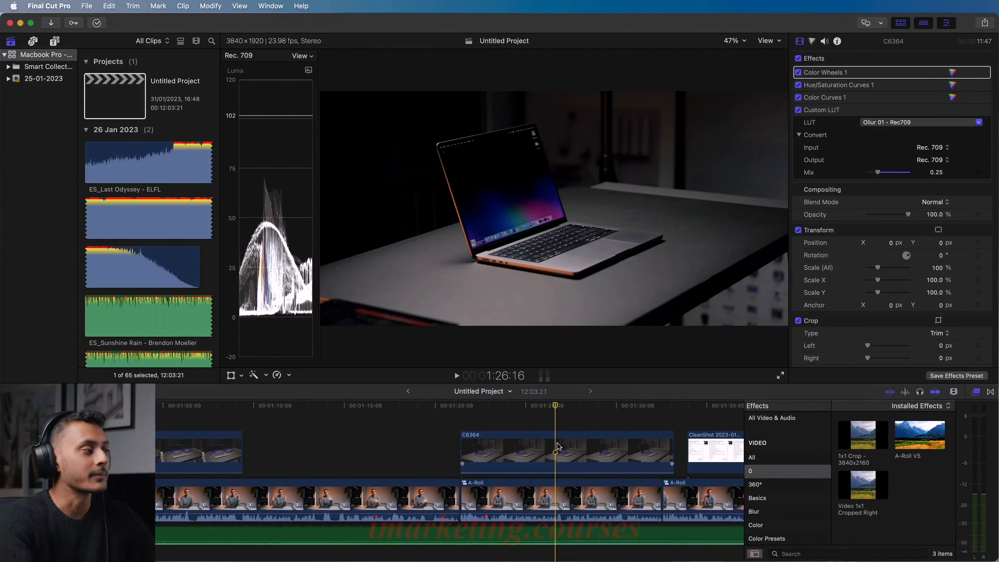
pyautogui.click(558, 447)
pyautogui.press('v')
# - Play the A-Roll from about 1:21 without its B-roll overlay to examine the exposed cut
pyautogui.click(452, 422)
pyautogui.press('space')
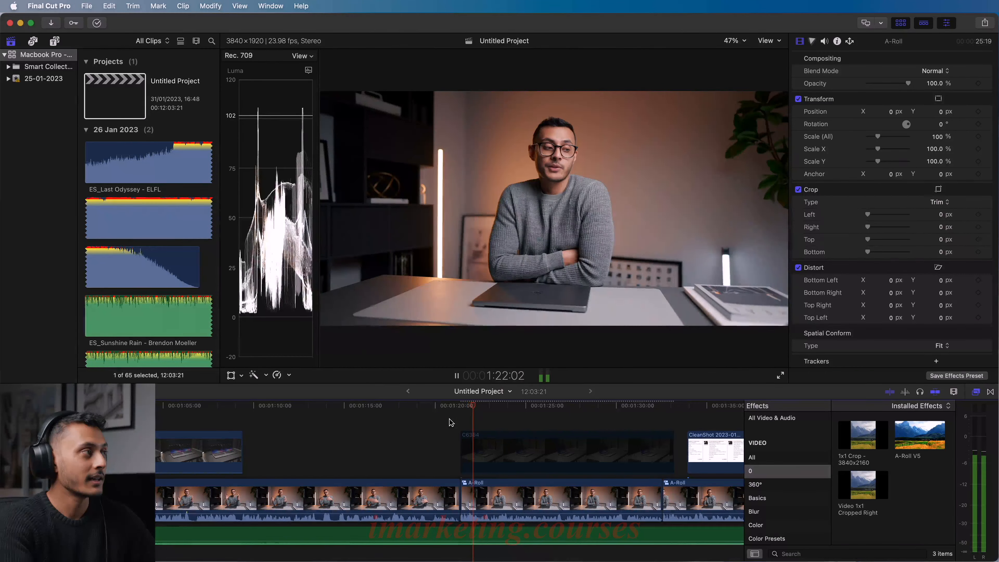
pyautogui.press('space')
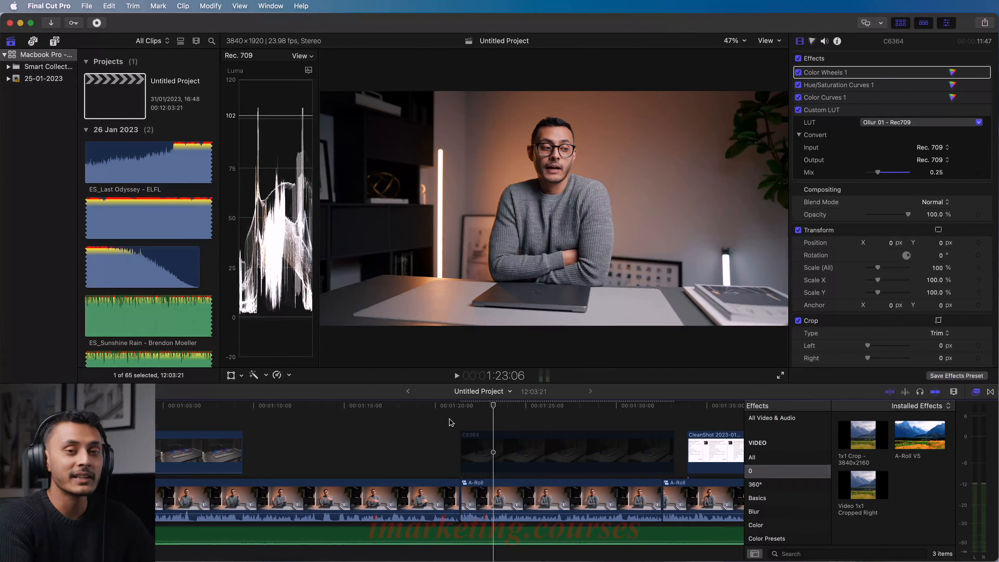
pyautogui.press('space')
pyautogui.press('space')
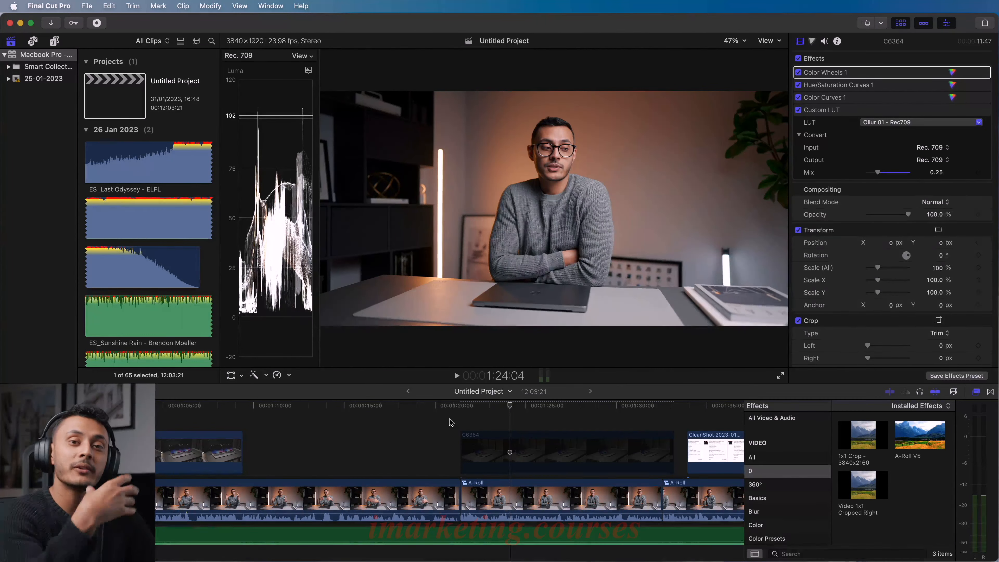